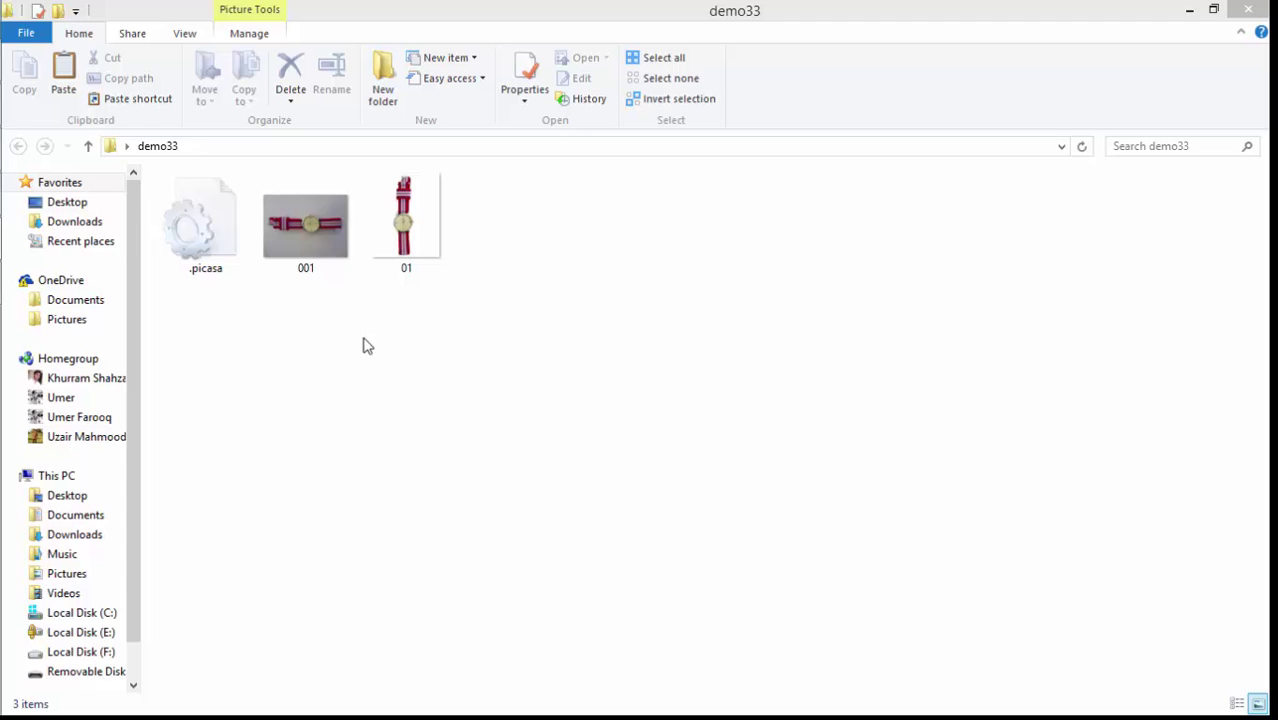
- Preview the 001 watch photo and compare it with the white-background 01 picture
{"action": "left_click", "coordinate": [329, 242]}
{"action": "double_click", "coordinate": [328, 241]}
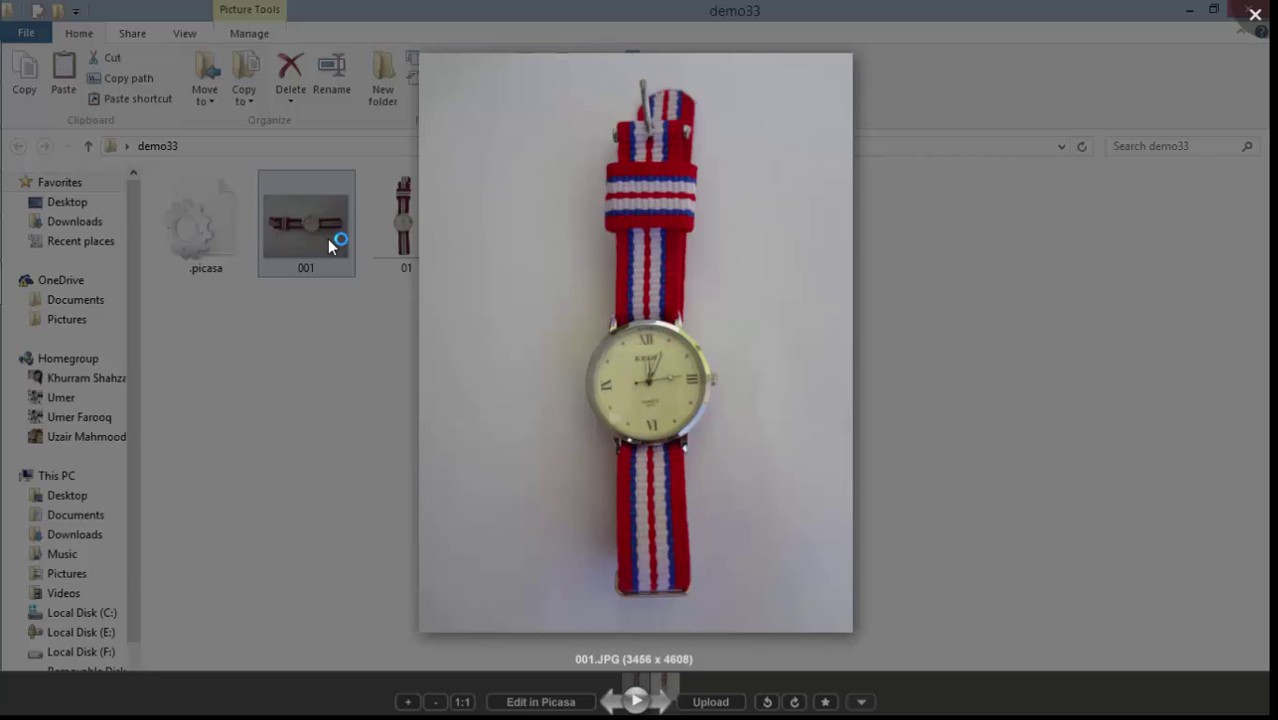
{"action": "key", "text": "Right"}
{"action": "key", "text": "Left"}
{"action": "key", "text": "Right"}
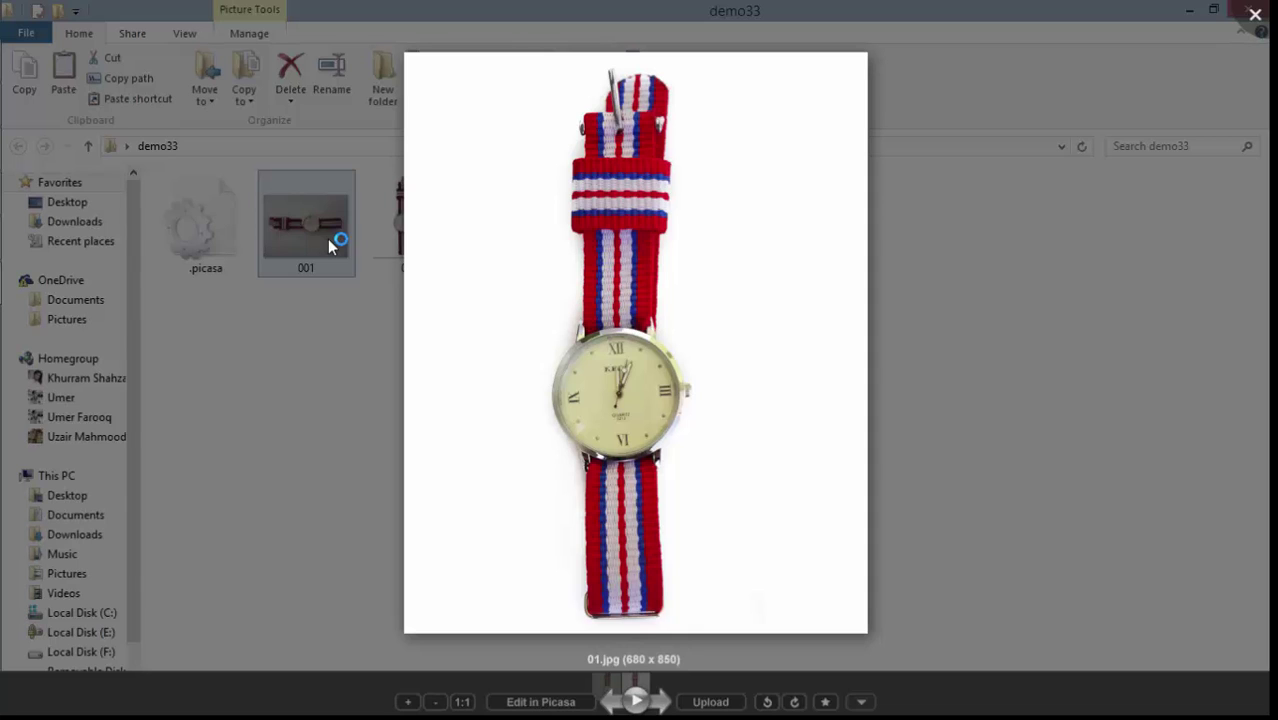
{"action": "left_click", "coordinate": [1255, 14]}
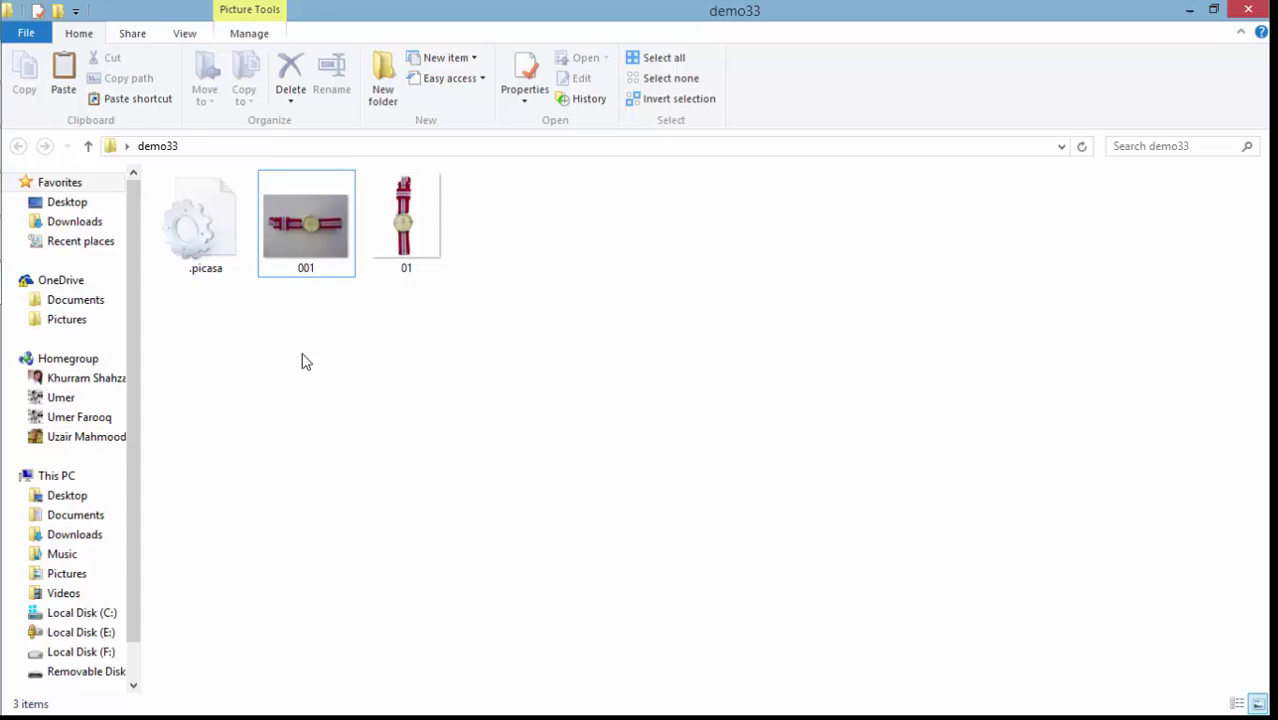
- Review the Camera Raw installer page in Opera, then minimize the browser
{"action": "mouse_move", "coordinate": [25, 112]}
{"action": "left_click", "coordinate": [28, 60]}
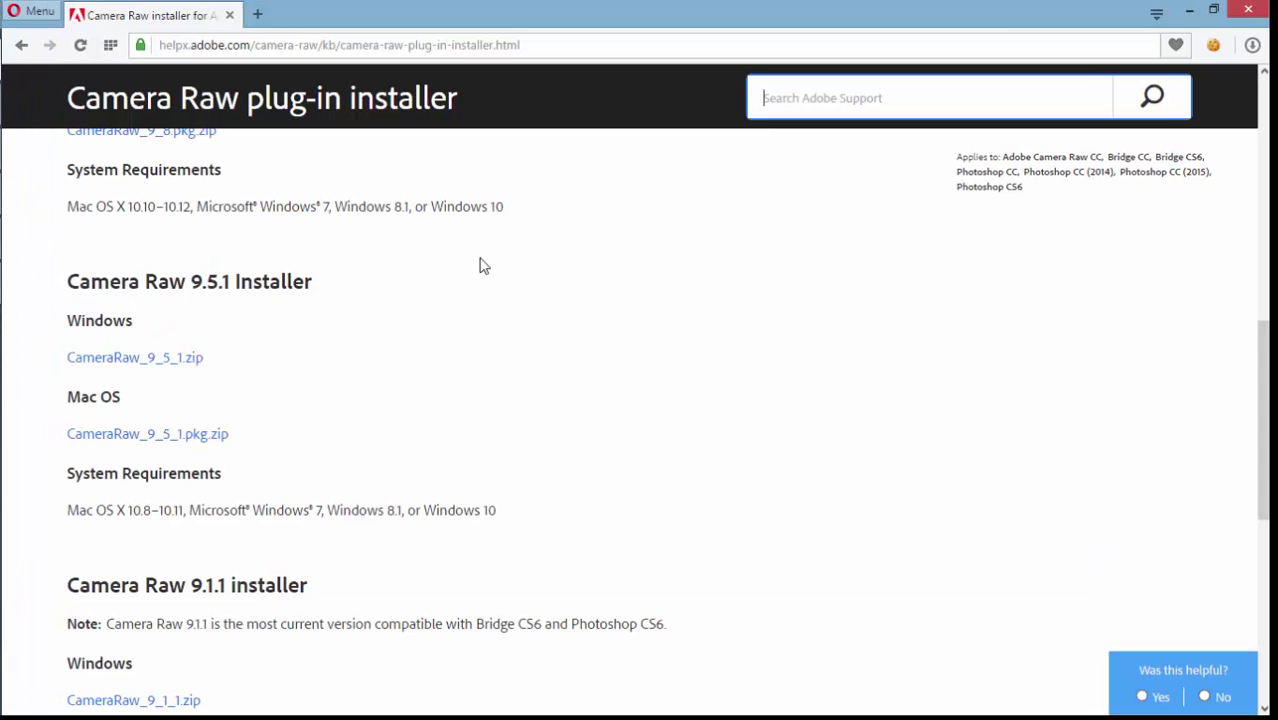
{"action": "scroll", "coordinate": [640, 420], "scroll_direction": "up", "scroll_amount": 5}
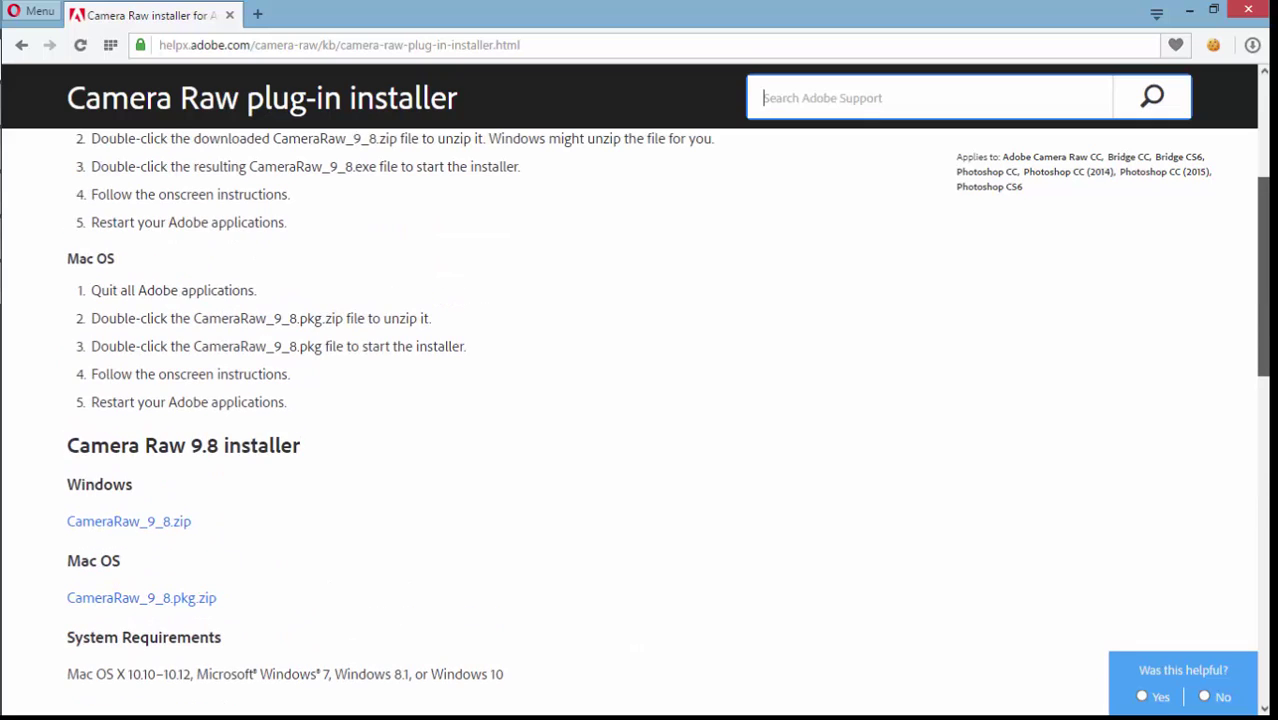
{"action": "scroll", "coordinate": [640, 420], "scroll_direction": "up", "scroll_amount": 2}
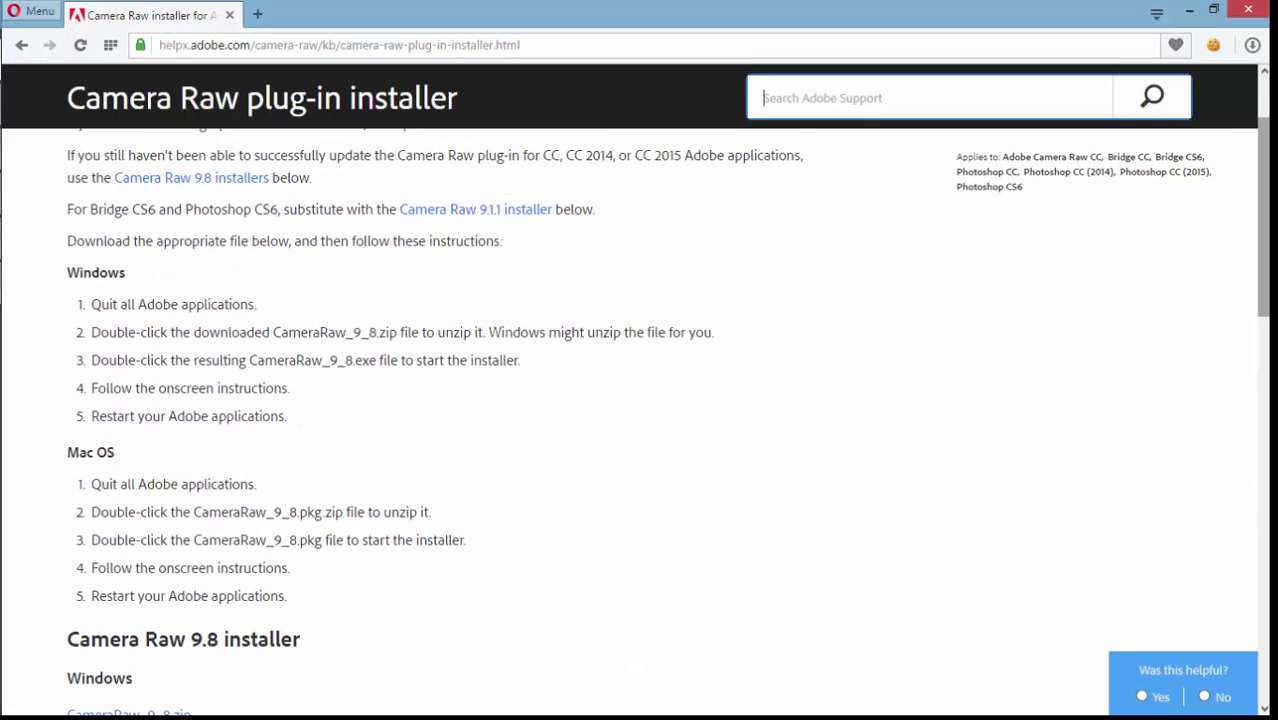
{"action": "scroll", "coordinate": [913, 340], "scroll_direction": "down", "scroll_amount": 7}
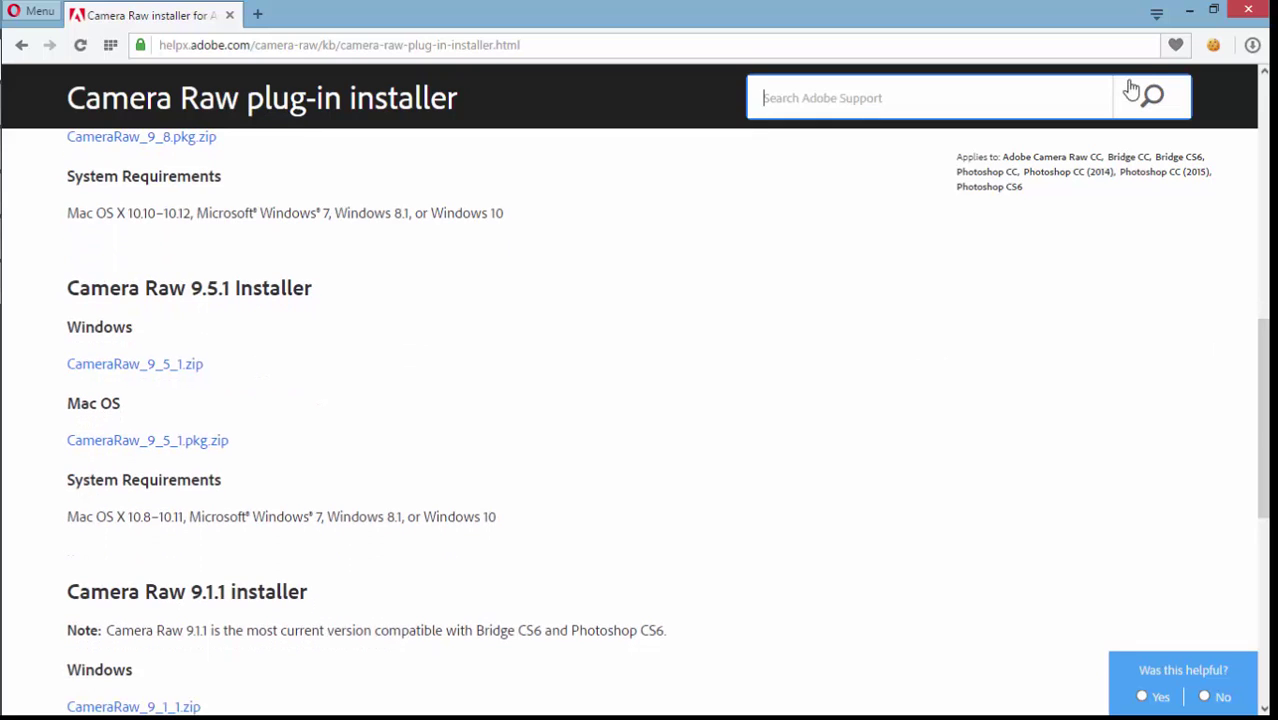
{"action": "left_click", "coordinate": [1188, 14]}
- Open 001.JPG from the demo33 folder in Camera Raw using File > Open As
{"action": "mouse_move", "coordinate": [12, 222]}
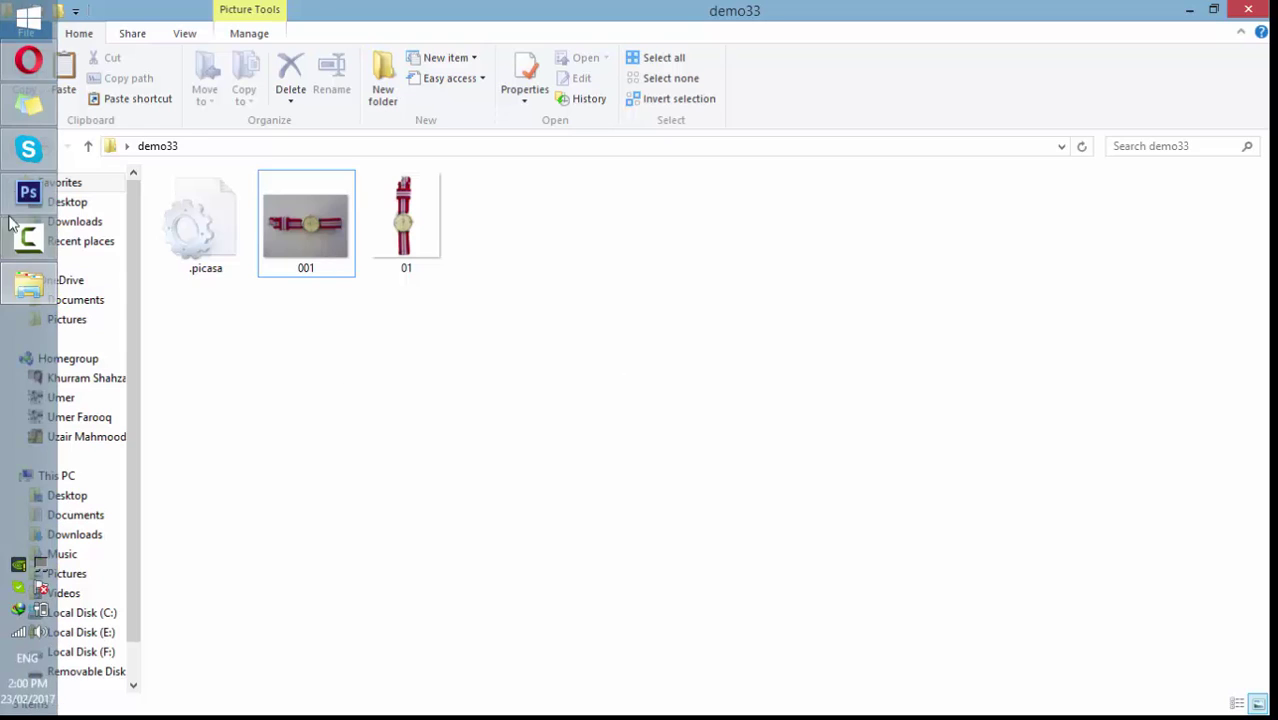
{"action": "left_click", "coordinate": [28, 193]}
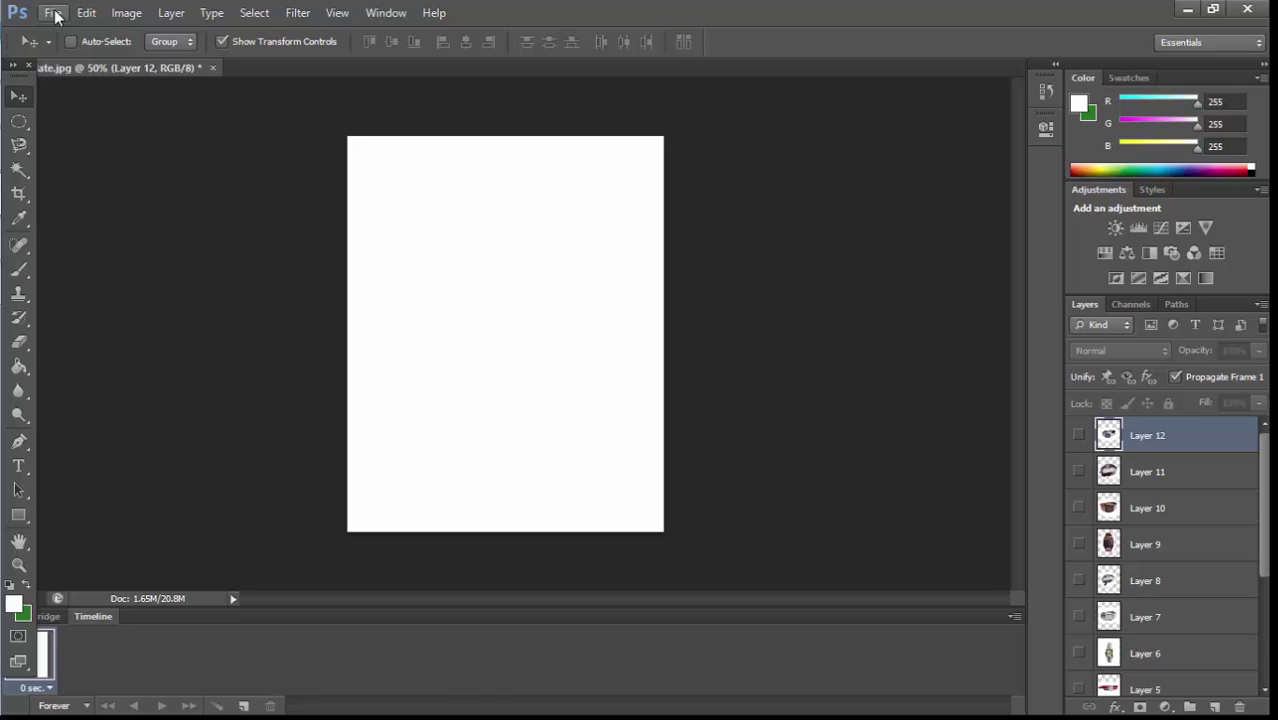
{"action": "left_click", "coordinate": [54, 13]}
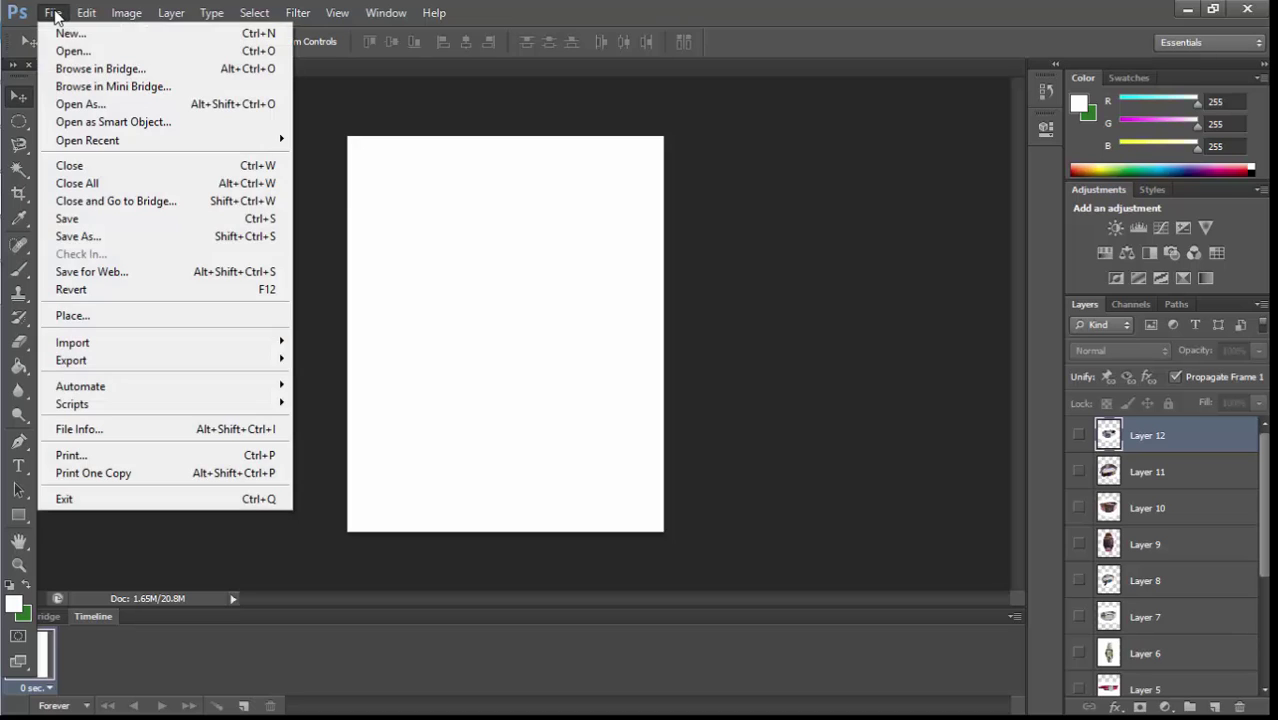
{"action": "left_click", "coordinate": [106, 104]}
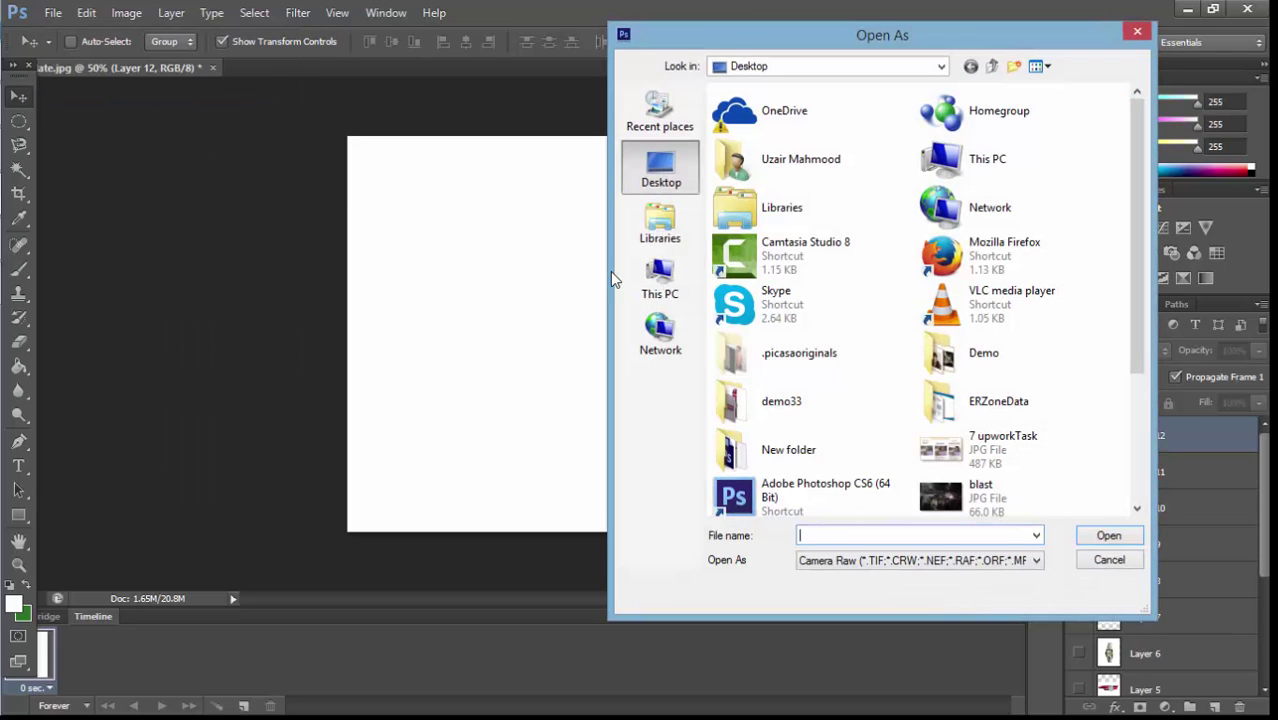
{"action": "left_click", "coordinate": [852, 561]}
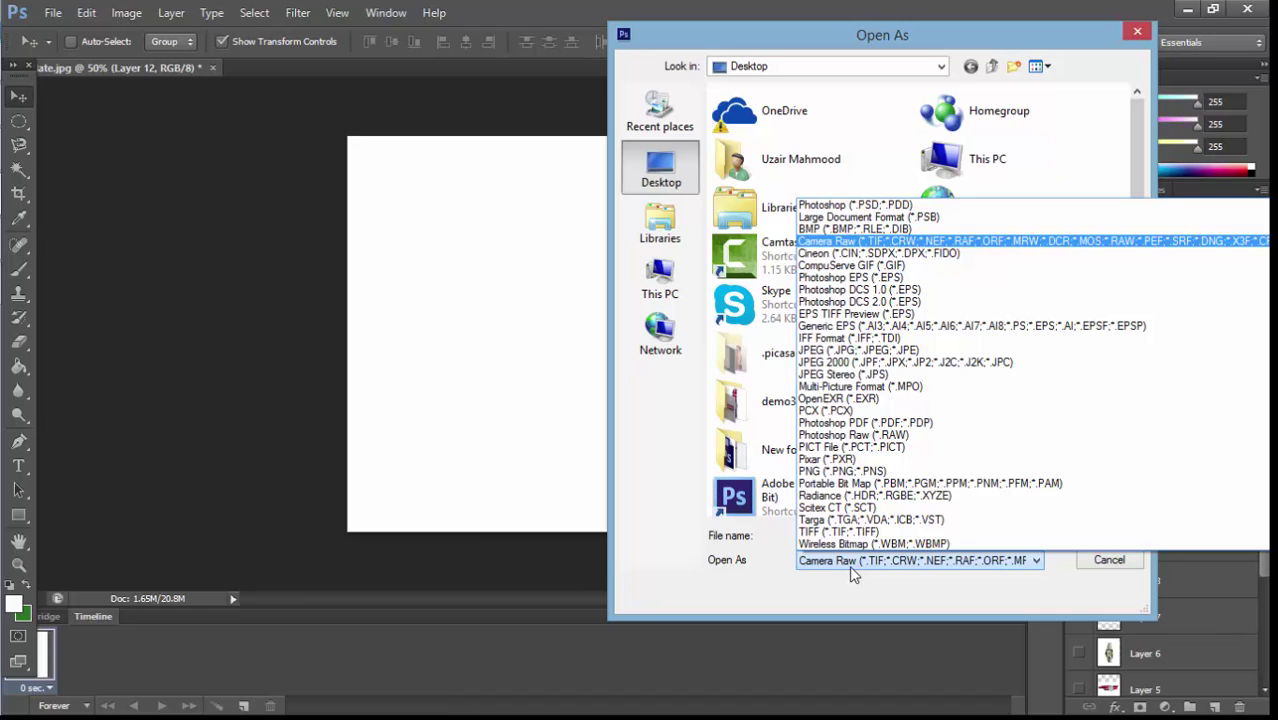
{"action": "left_click", "coordinate": [849, 565]}
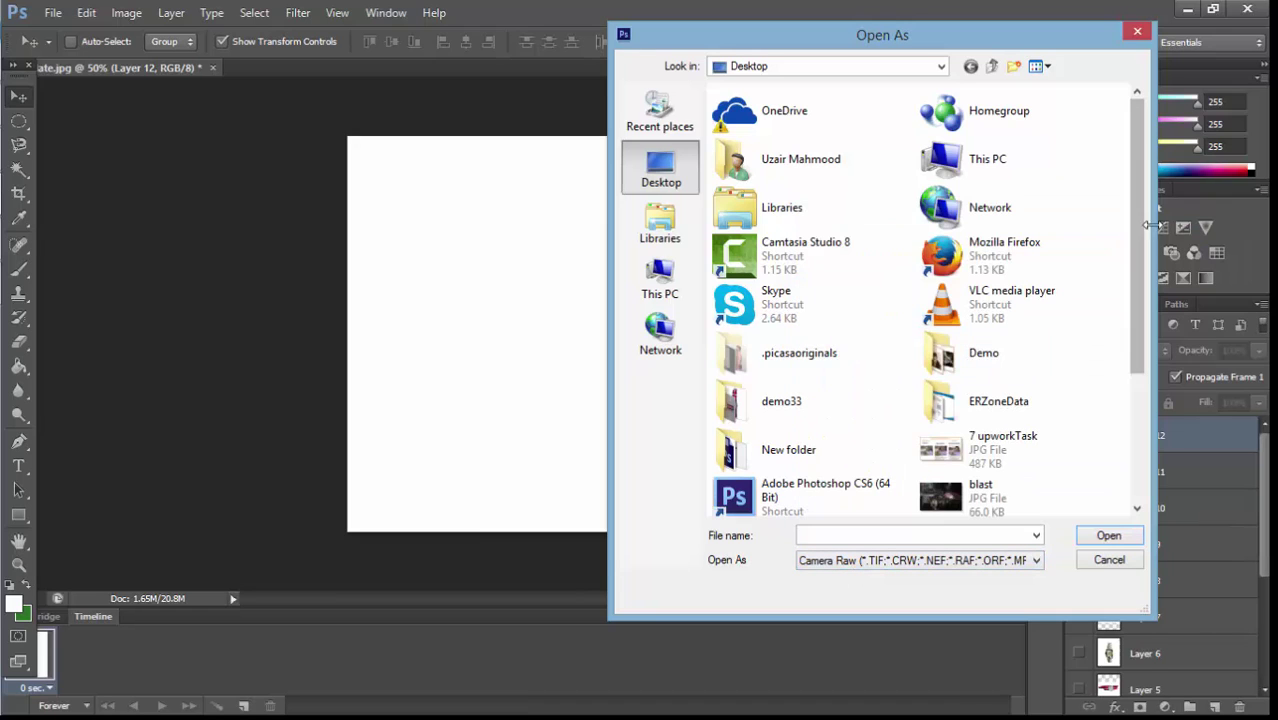
{"action": "scroll", "coordinate": [1150, 399], "scroll_direction": "down", "scroll_amount": 3}
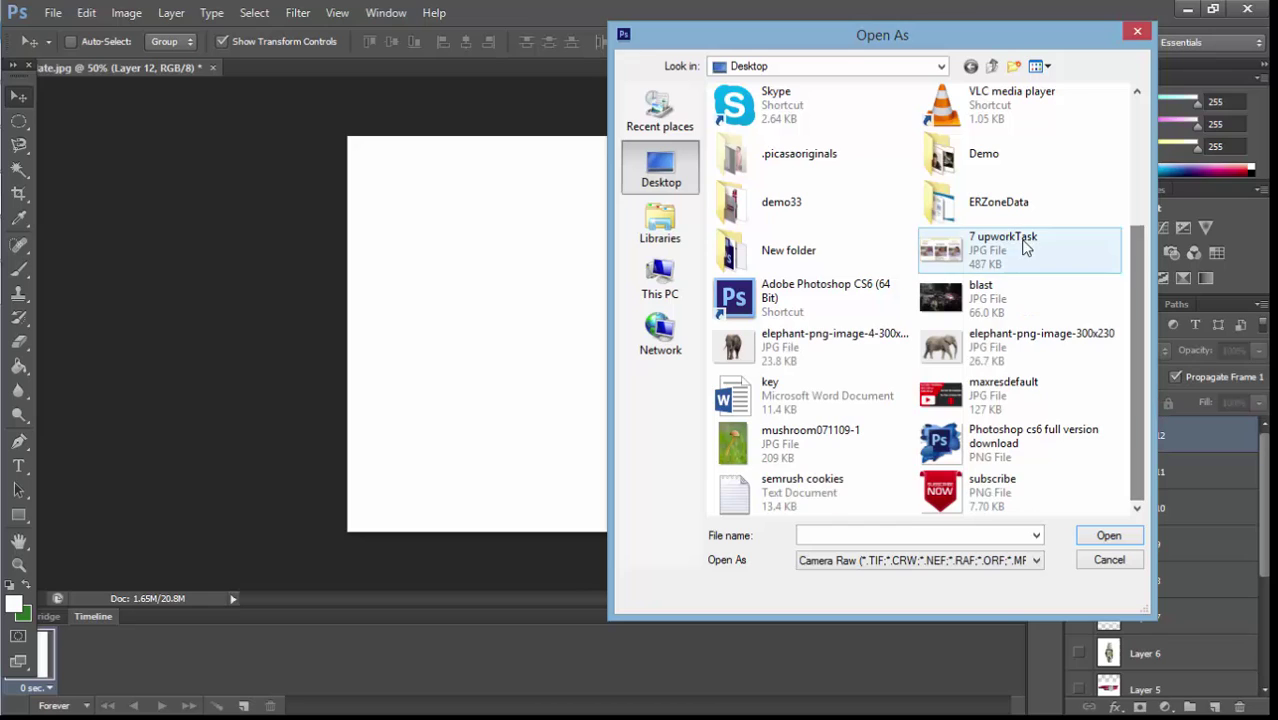
{"action": "double_click", "coordinate": [826, 205]}
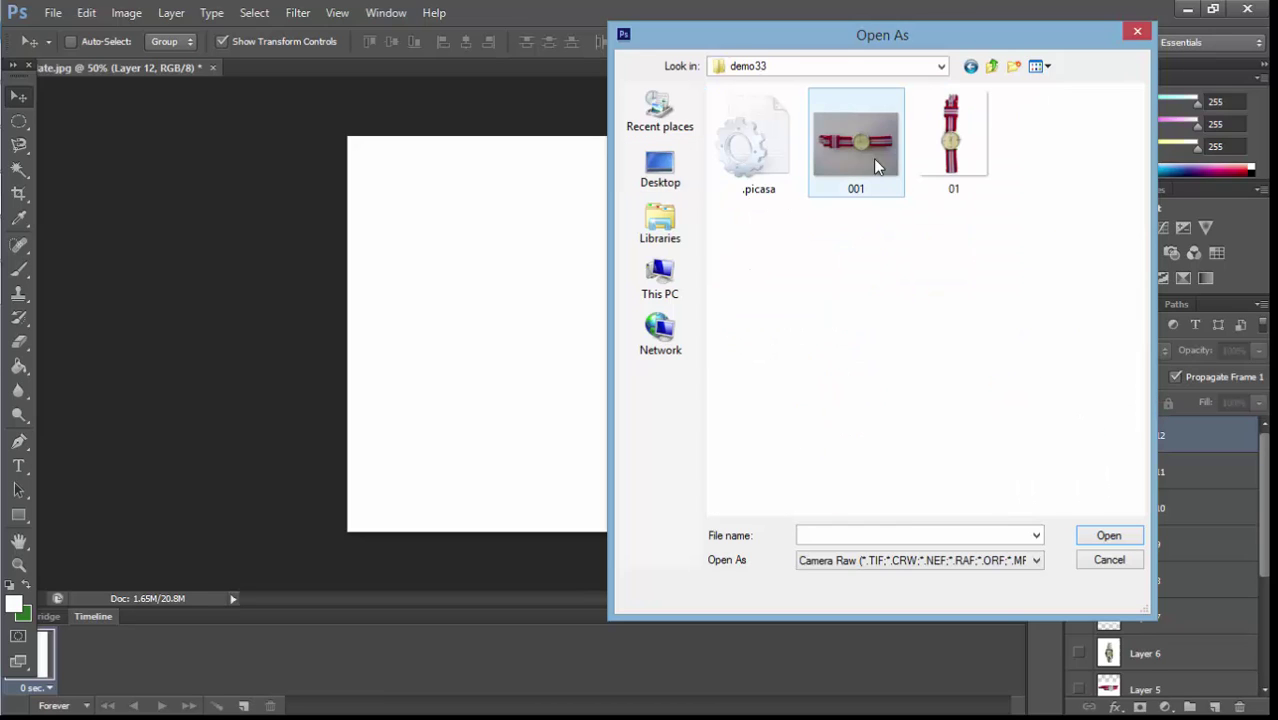
{"action": "double_click", "coordinate": [874, 149]}
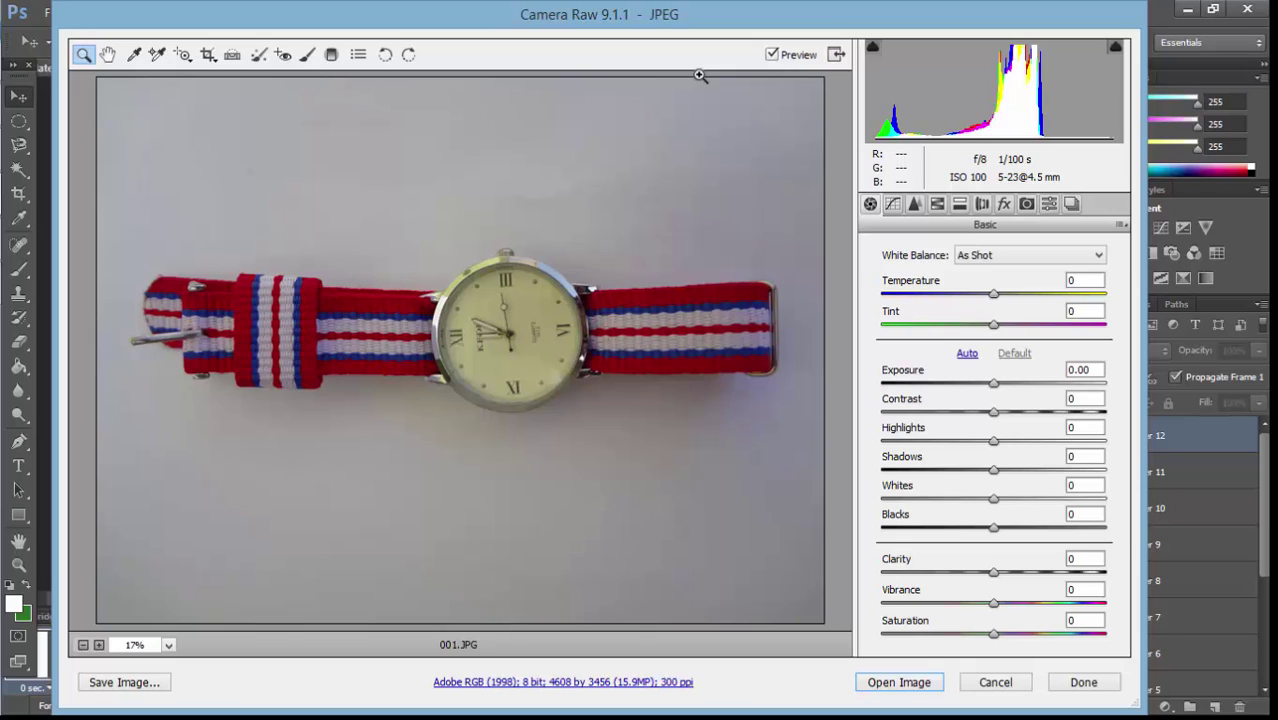
- Set the Adjustment Brush to Exposure +2.85, Highlights -43, Shadows +55, Saturation -87
{"action": "left_click", "coordinate": [308, 57]}
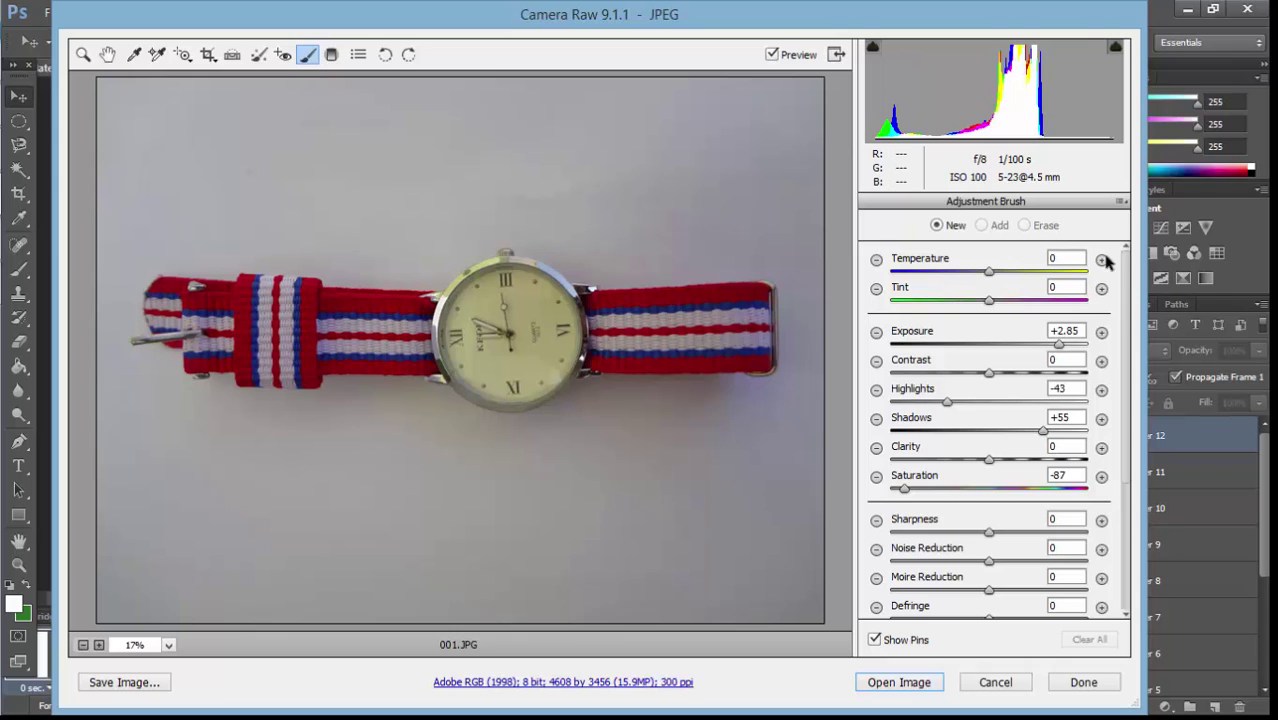
{"action": "left_click_drag", "start_coordinate": [1130, 279], "coordinate": [1148, 553]}
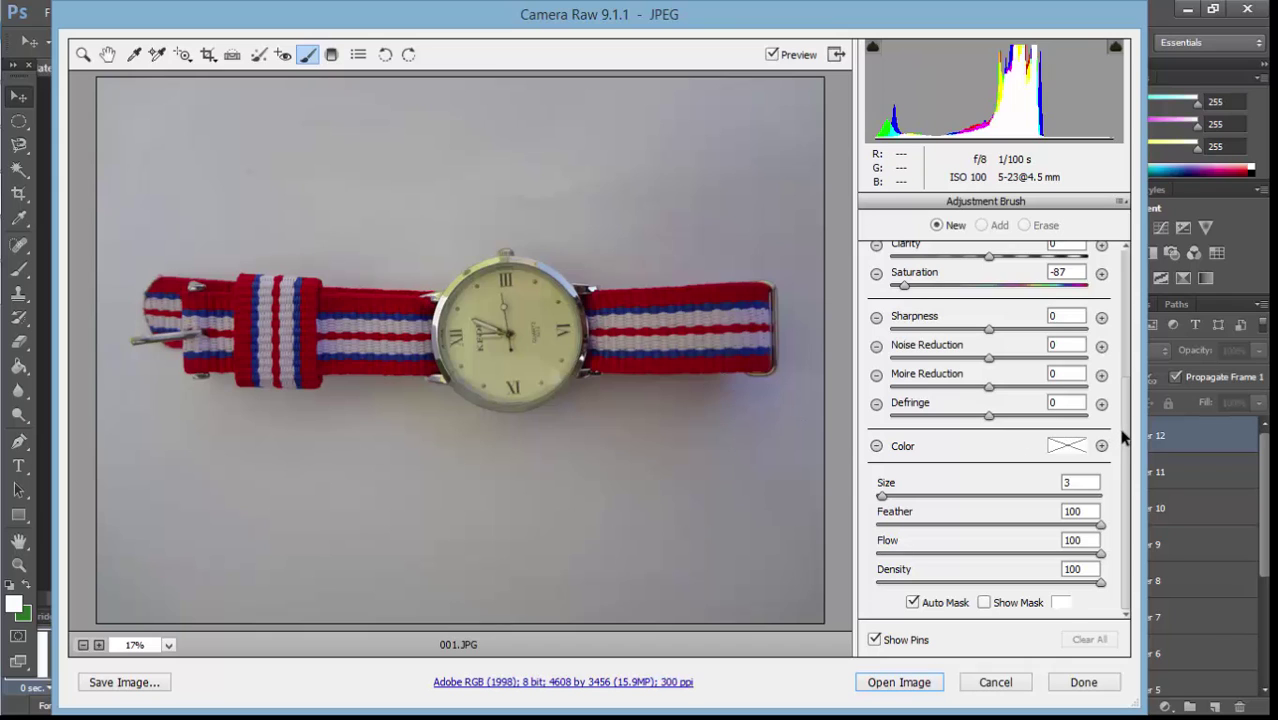
{"action": "left_click_drag", "start_coordinate": [1122, 437], "coordinate": [1120, 316]}
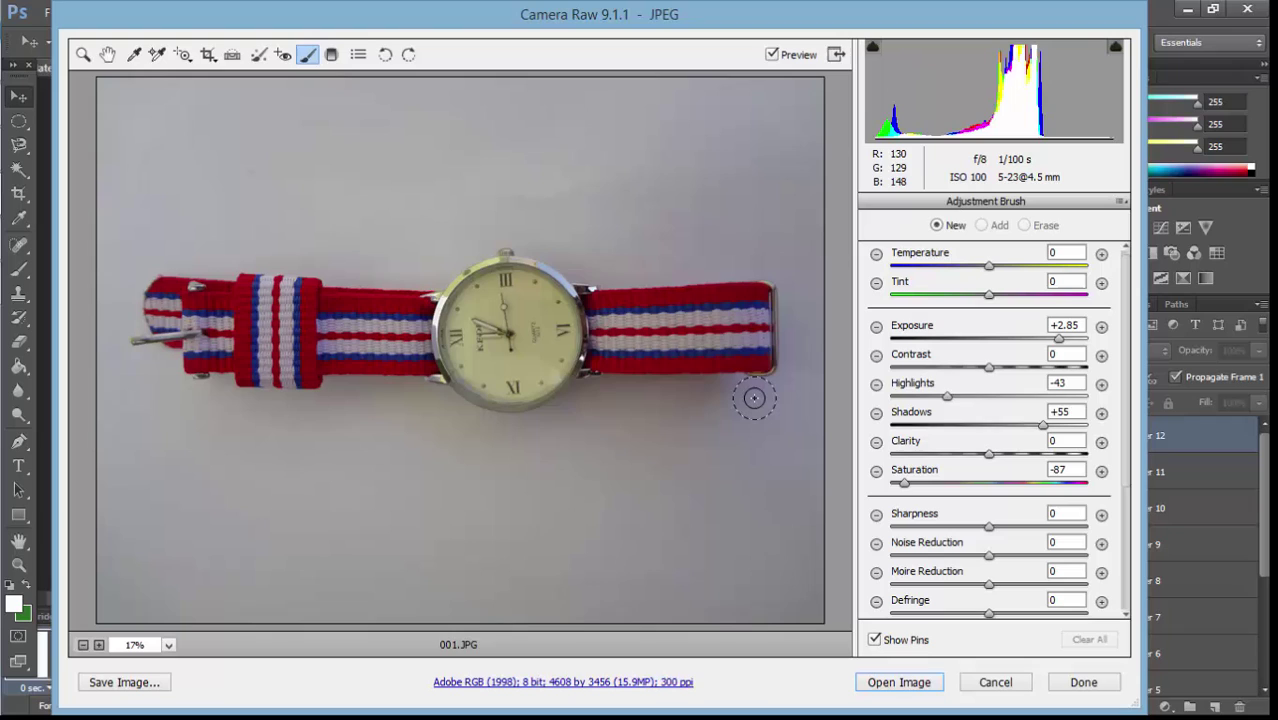
- Brush the grey background around the watch white, resizing the brush with ] and [
{"action": "mouse_move", "coordinate": [750, 396]}
{"action": "left_mouse_down"}
{"action": "mouse_move", "coordinate": [605, 400]}
{"action": "mouse_move", "coordinate": [553, 431]}
{"action": "mouse_move", "coordinate": [499, 439]}
{"action": "mouse_move", "coordinate": [399, 406]}
{"action": "mouse_move", "coordinate": [245, 419]}
{"action": "mouse_move", "coordinate": [153, 389]}
{"action": "mouse_move", "coordinate": [108, 351]}
{"action": "mouse_move", "coordinate": [108, 296]}
{"action": "mouse_move", "coordinate": [128, 257]}
{"action": "mouse_move", "coordinate": [251, 240]}
{"action": "mouse_move", "coordinate": [408, 257]}
{"action": "mouse_move", "coordinate": [522, 223]}
{"action": "mouse_move", "coordinate": [606, 260]}
{"action": "mouse_move", "coordinate": [708, 251]}
{"action": "mouse_move", "coordinate": [794, 265]}
{"action": "mouse_move", "coordinate": [803, 336]}
{"action": "mouse_move", "coordinate": [800, 370]}
{"action": "mouse_move", "coordinate": [745, 416]}
{"action": "mouse_move", "coordinate": [756, 422]}
{"action": "mouse_move", "coordinate": [656, 445]}
{"action": "mouse_move", "coordinate": [579, 439]}
{"action": "mouse_move", "coordinate": [582, 451]}
{"action": "mouse_move", "coordinate": [357, 508]}
{"action": "mouse_move", "coordinate": [439, 502]}
{"action": "mouse_move", "coordinate": [368, 476]}
{"action": "mouse_move", "coordinate": [436, 465]}
{"action": "mouse_move", "coordinate": [454, 491]}
{"action": "mouse_move", "coordinate": [342, 547]}
{"action": "mouse_move", "coordinate": [148, 467]}
{"action": "mouse_move", "coordinate": [126, 576]}
{"action": "mouse_move", "coordinate": [765, 528]}
{"action": "mouse_move", "coordinate": [789, 440]}
{"action": "mouse_move", "coordinate": [785, 565]}
{"action": "mouse_move", "coordinate": [840, 371]}
{"action": "mouse_move", "coordinate": [827, 200]}
{"action": "mouse_move", "coordinate": [712, 156]}
{"action": "mouse_move", "coordinate": [622, 177]}
{"action": "mouse_move", "coordinate": [696, 183]}
{"action": "mouse_move", "coordinate": [462, 143]}
{"action": "mouse_move", "coordinate": [157, 120]}
{"action": "mouse_move", "coordinate": [203, 151]}
{"action": "mouse_move", "coordinate": [362, 171]}
{"action": "mouse_move", "coordinate": [93, 198]}
{"action": "mouse_move", "coordinate": [91, 491]}
{"action": "mouse_move", "coordinate": [142, 601]}
{"action": "mouse_move", "coordinate": [114, 588]}
{"action": "mouse_move", "coordinate": [650, 579]}
{"action": "mouse_move", "coordinate": [810, 593]}
{"action": "mouse_move", "coordinate": [798, 571]}
{"action": "mouse_move", "coordinate": [809, 567]}
{"action": "left_mouse_up"}
{"action": "key", "text": "bracketright"}
{"action": "key", "text": "bracketright"}
{"action": "key", "text": "bracketright"}
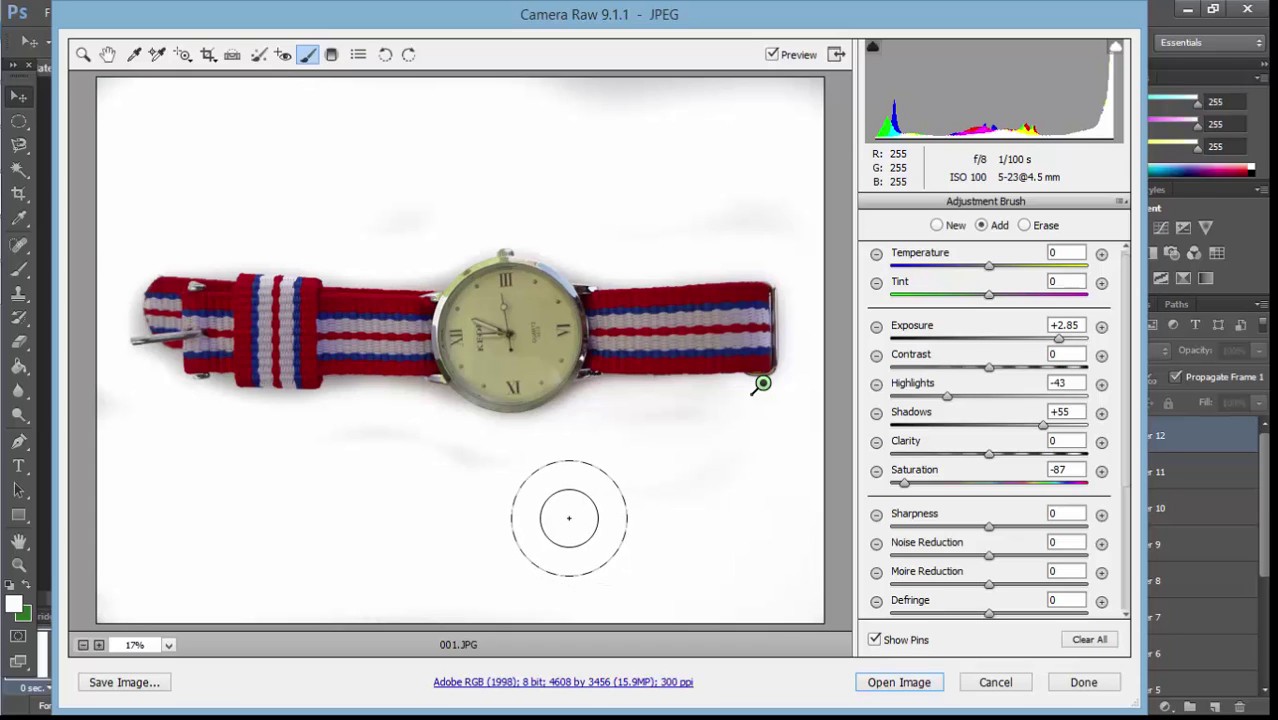
{"action": "key", "text": "bracketleft"}
{"action": "key", "text": "bracketleft"}
{"action": "key", "text": "bracketleft"}
{"action": "key", "text": "bracketleft"}
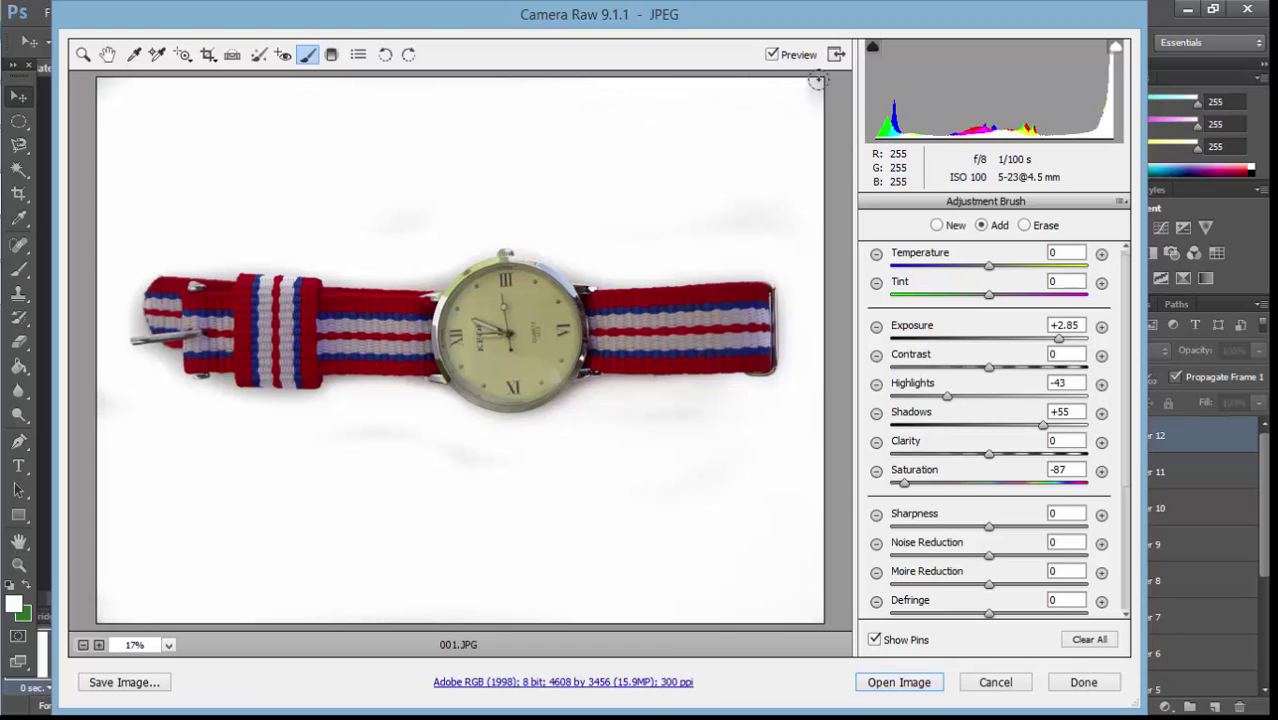
- Open the whitened photo in Photoshop and apply Brightness 33, Contrast 30
{"action": "left_click", "coordinate": [880, 696]}
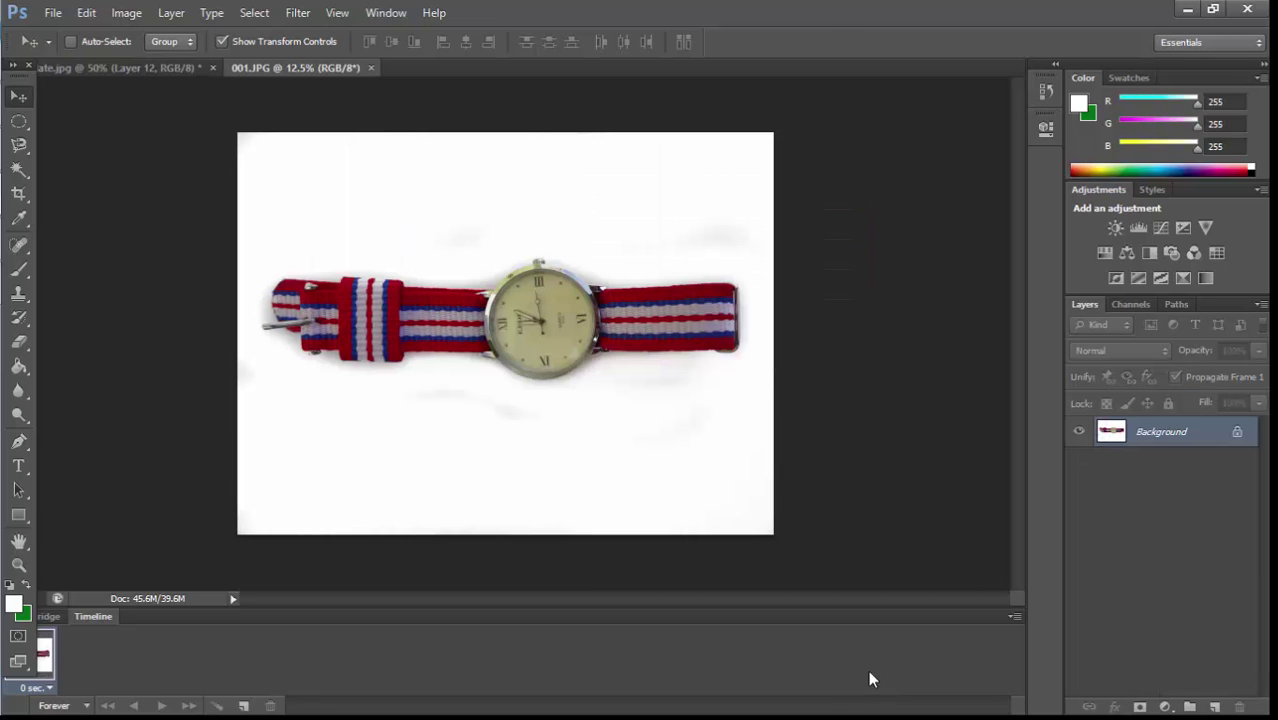
{"action": "left_click", "coordinate": [127, 14]}
{"action": "left_click", "coordinate": [354, 58]}
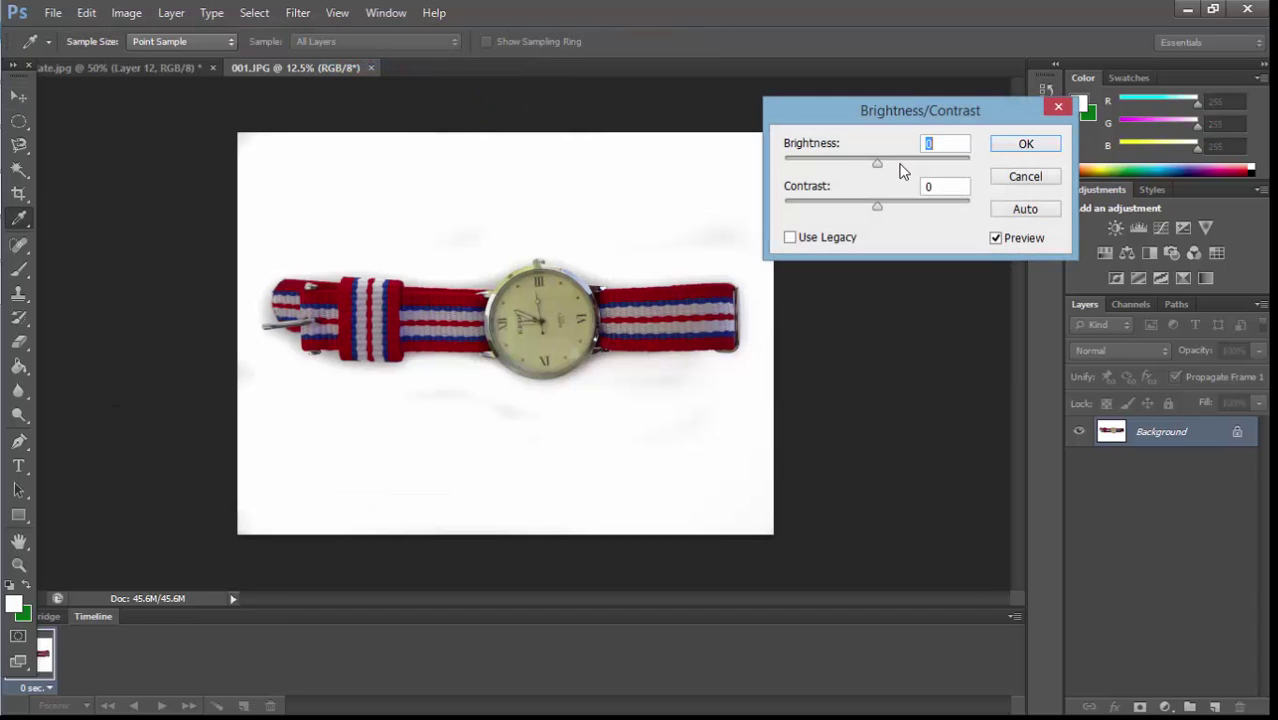
{"action": "left_click_drag", "start_coordinate": [876, 164], "coordinate": [901, 170]}
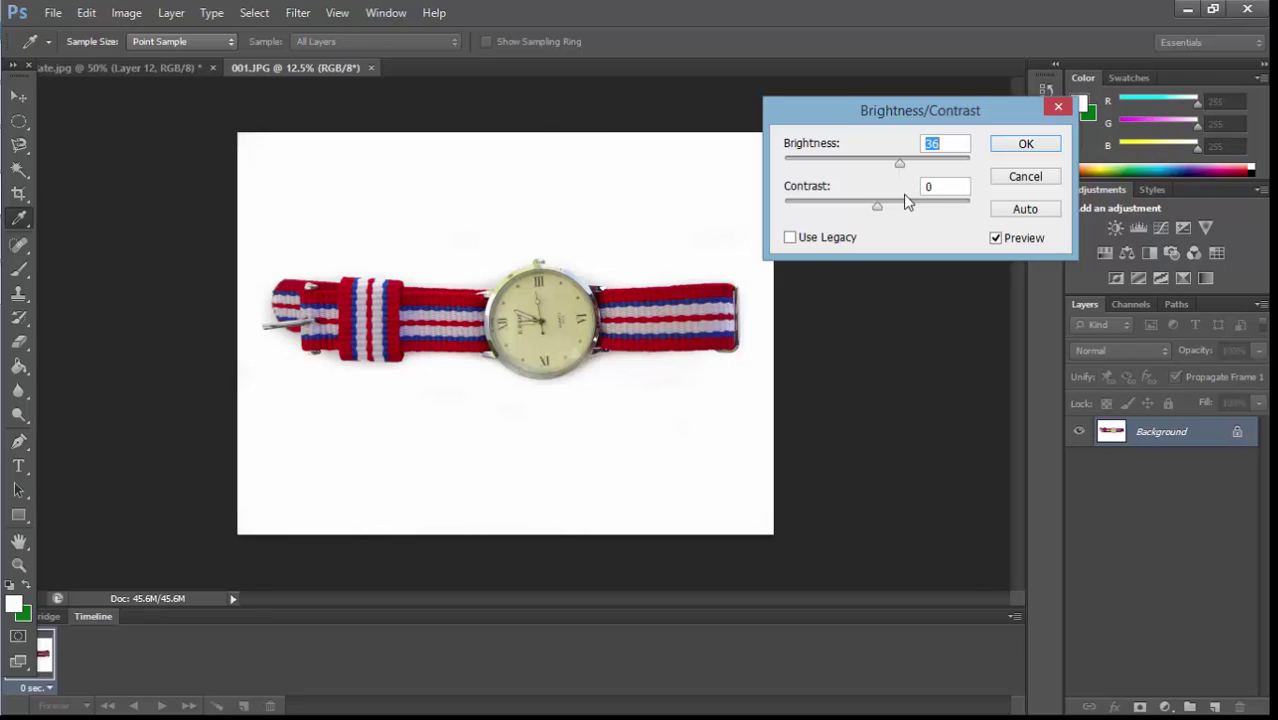
{"action": "left_click", "coordinate": [900, 205]}
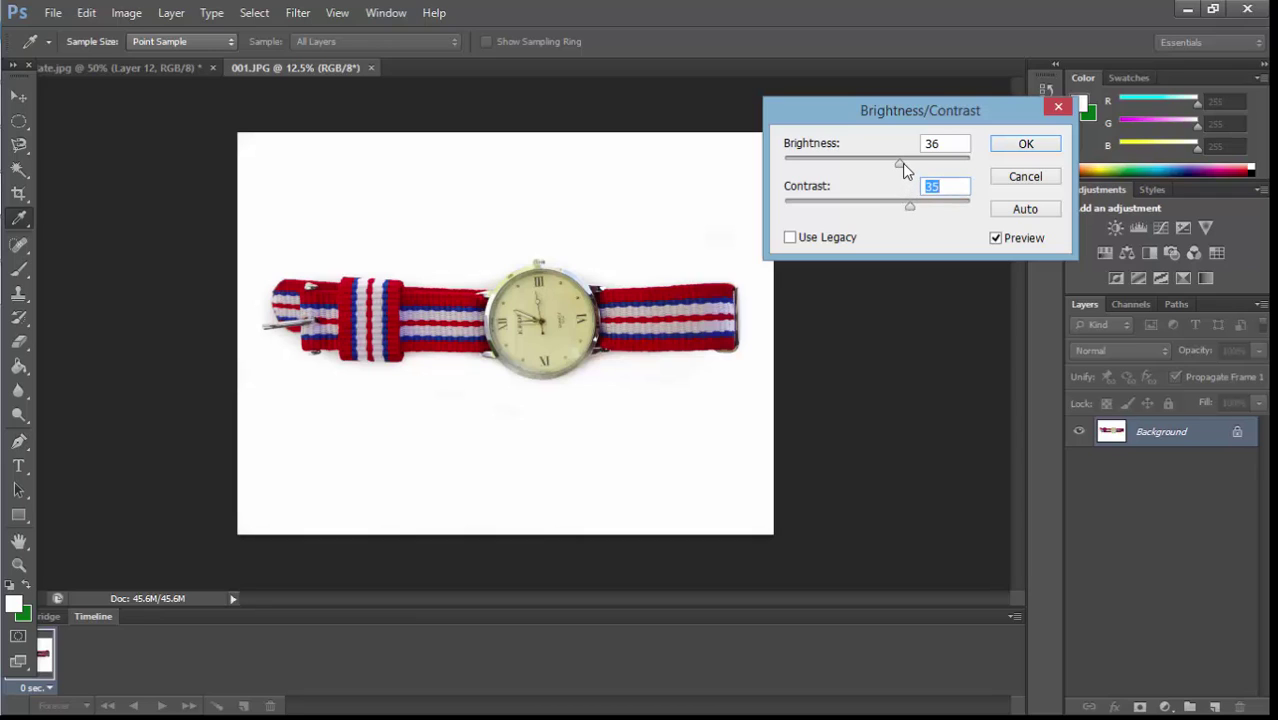
{"action": "left_click", "coordinate": [902, 163]}
{"action": "left_click", "coordinate": [898, 164]}
{"action": "left_click", "coordinate": [905, 205]}
{"action": "left_click", "coordinate": [995, 147]}
{"action": "key", "text": "v"}
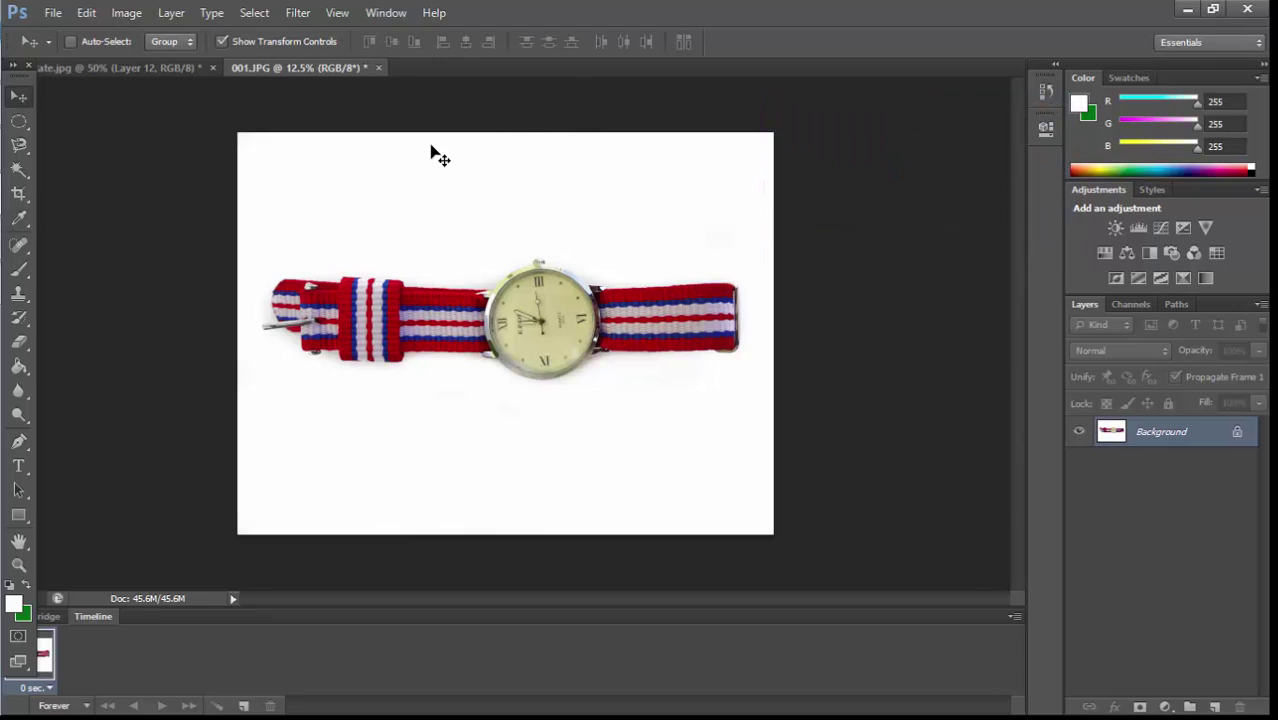